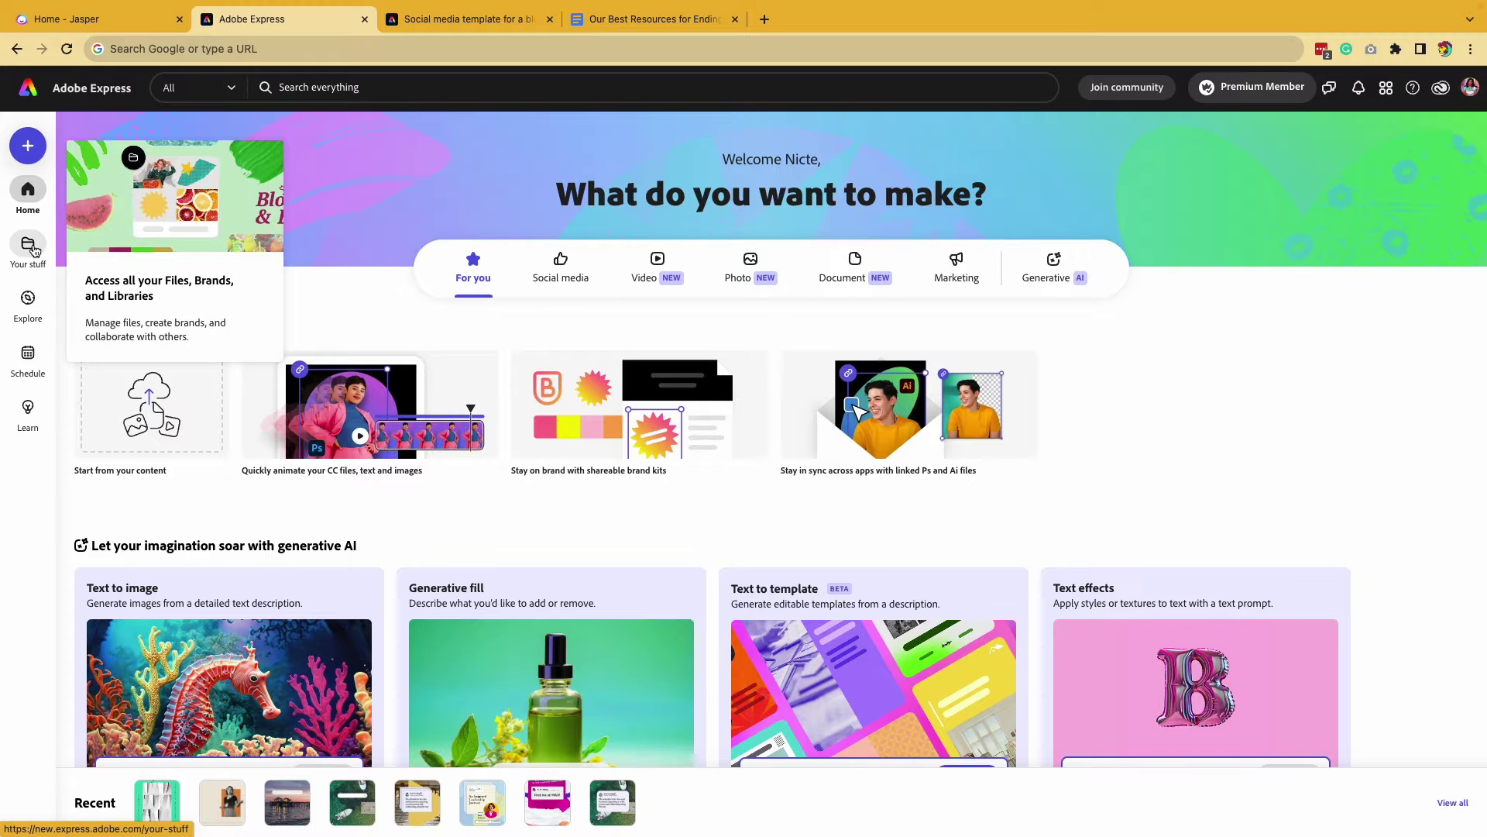
# - Open the Brands collection under Your stuff
pyautogui.click(29, 246)
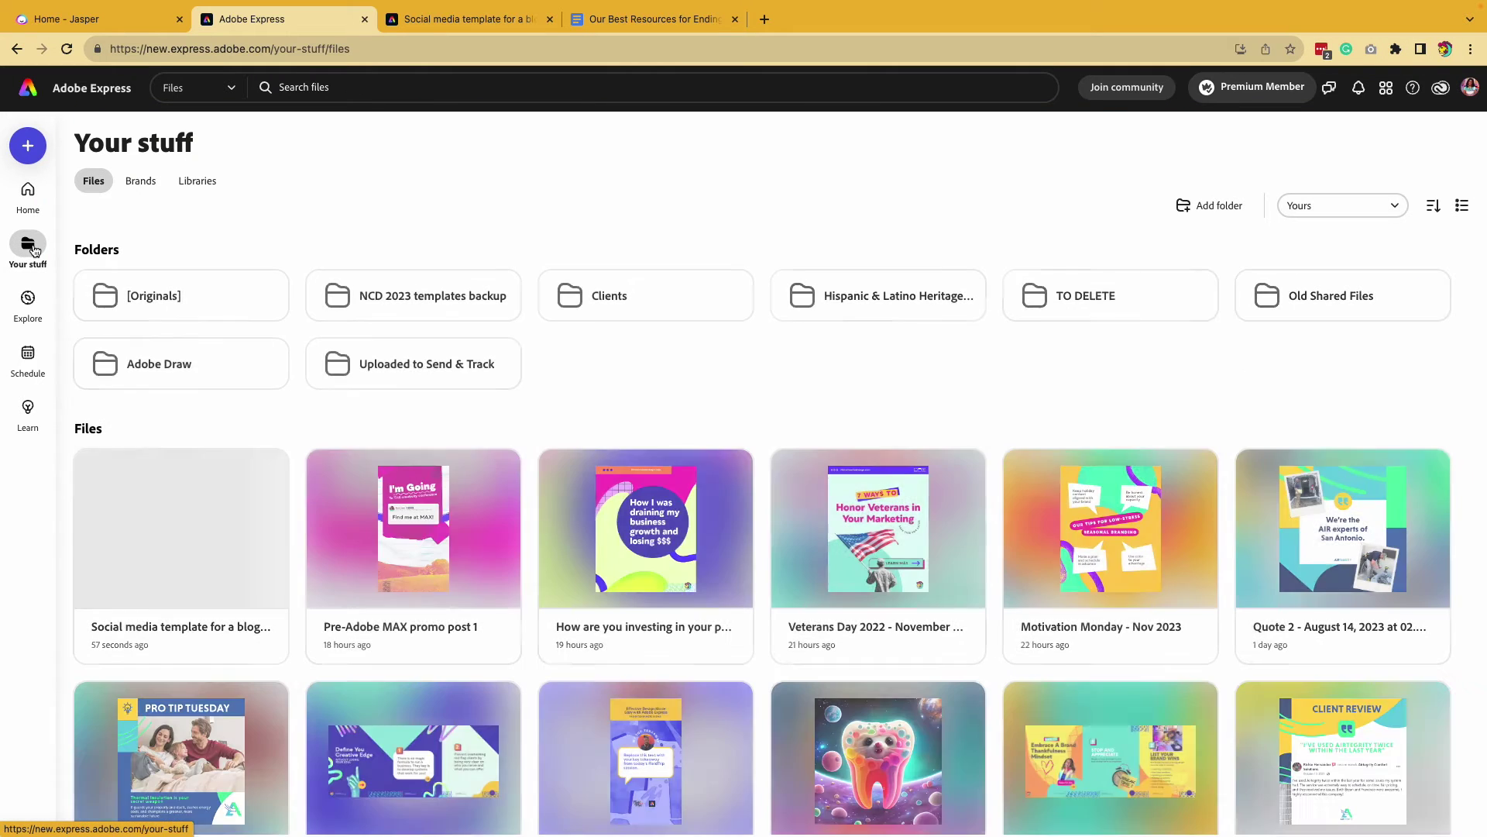
pyautogui.click(141, 182)
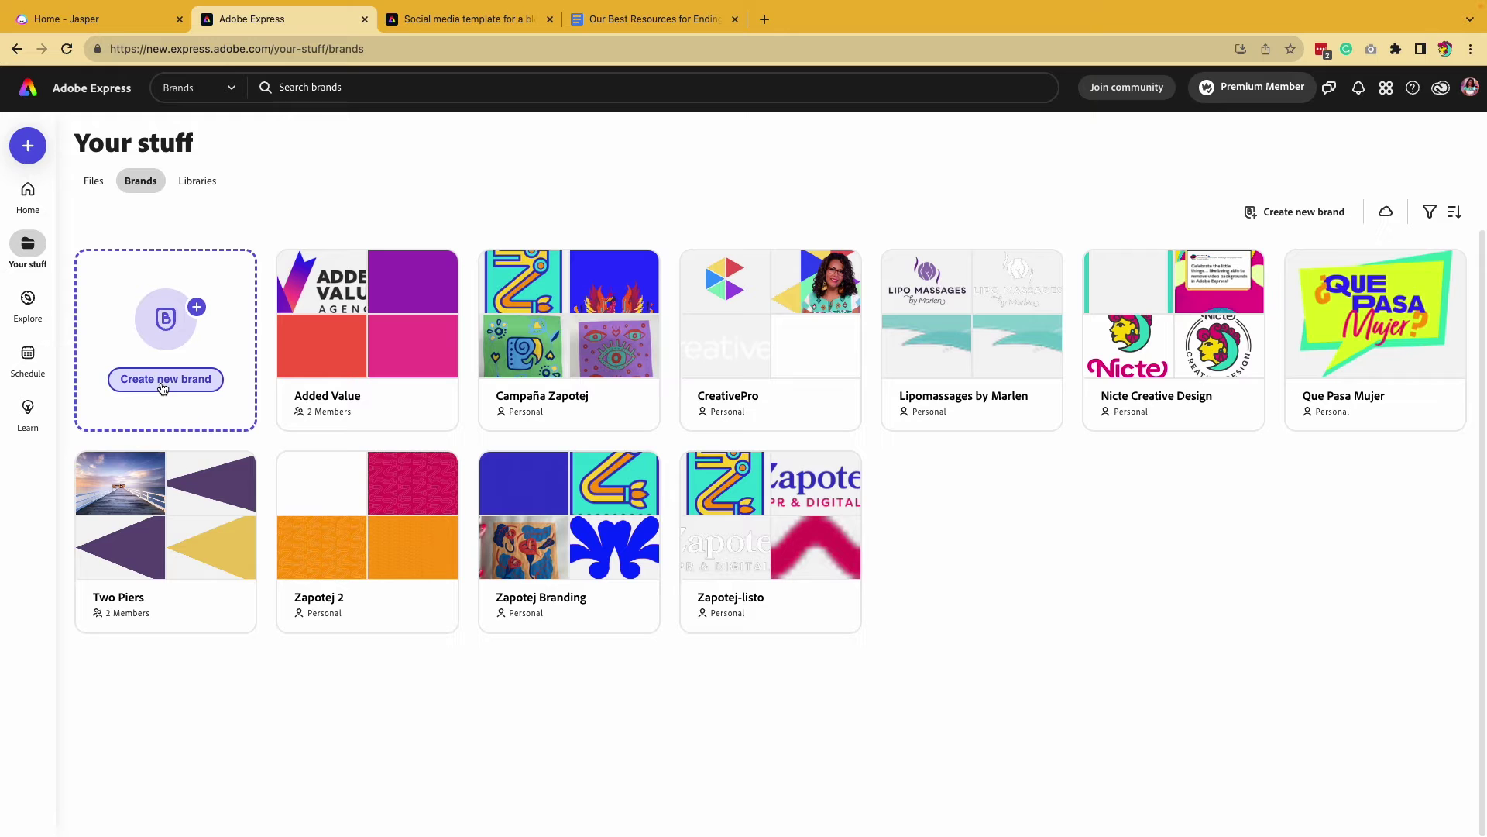
# - Start a new brand from the Brands page with Create new brand
pyautogui.click(163, 385)
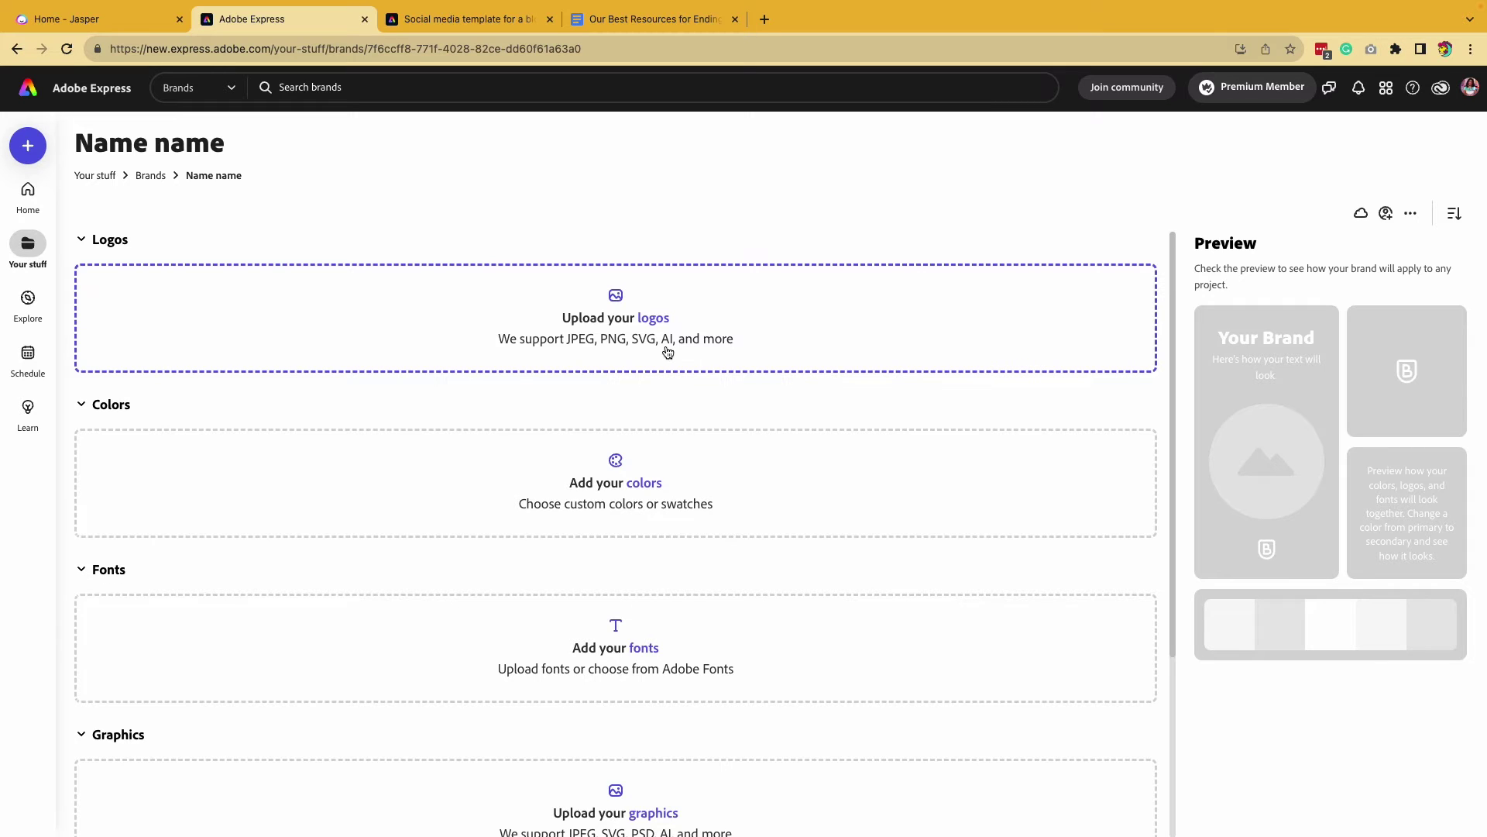
pyautogui.scroll(-1, 618, 498)
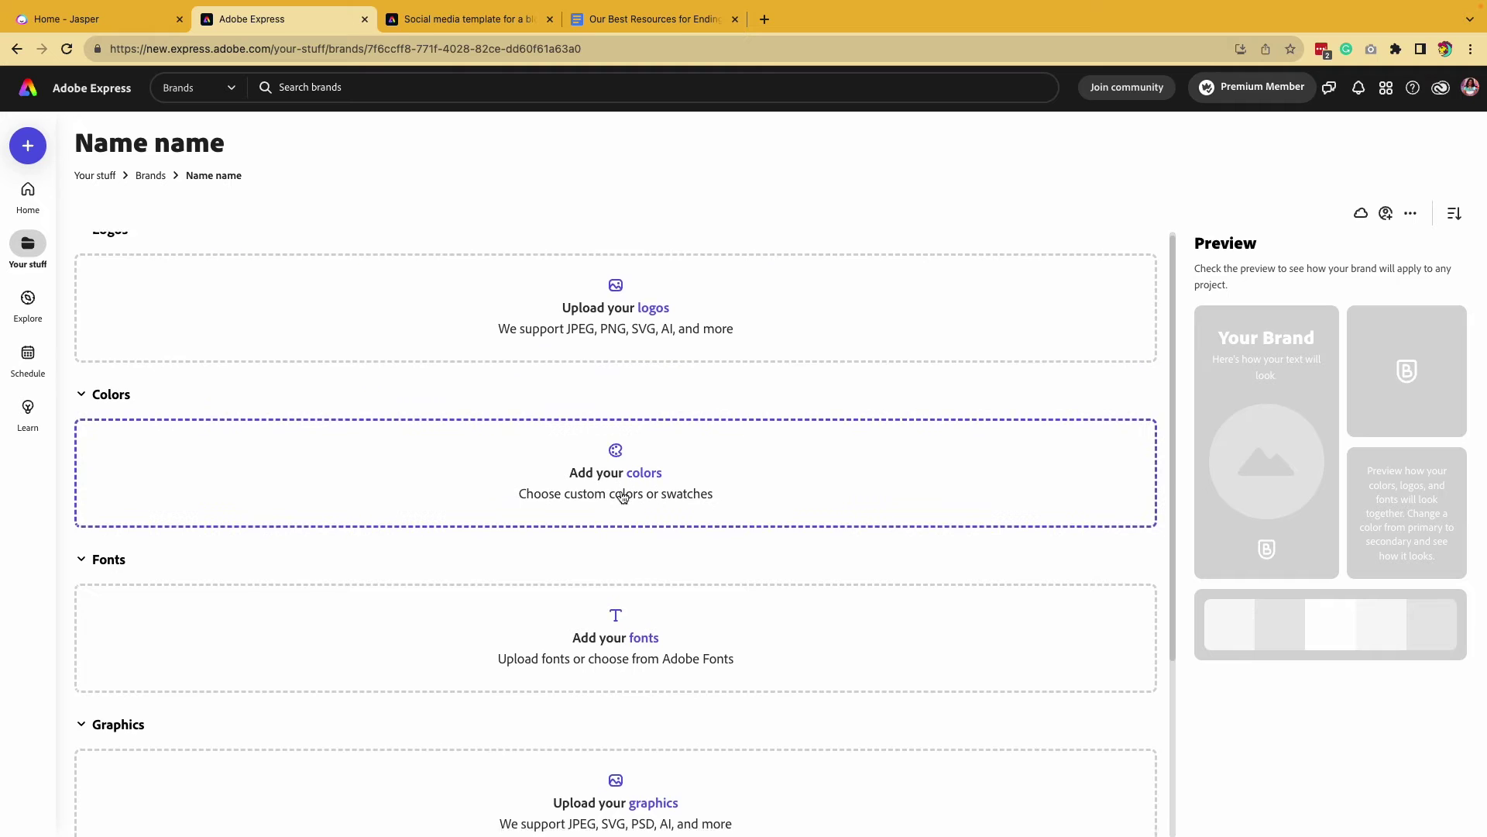
pyautogui.scroll(-2, 615, 520)
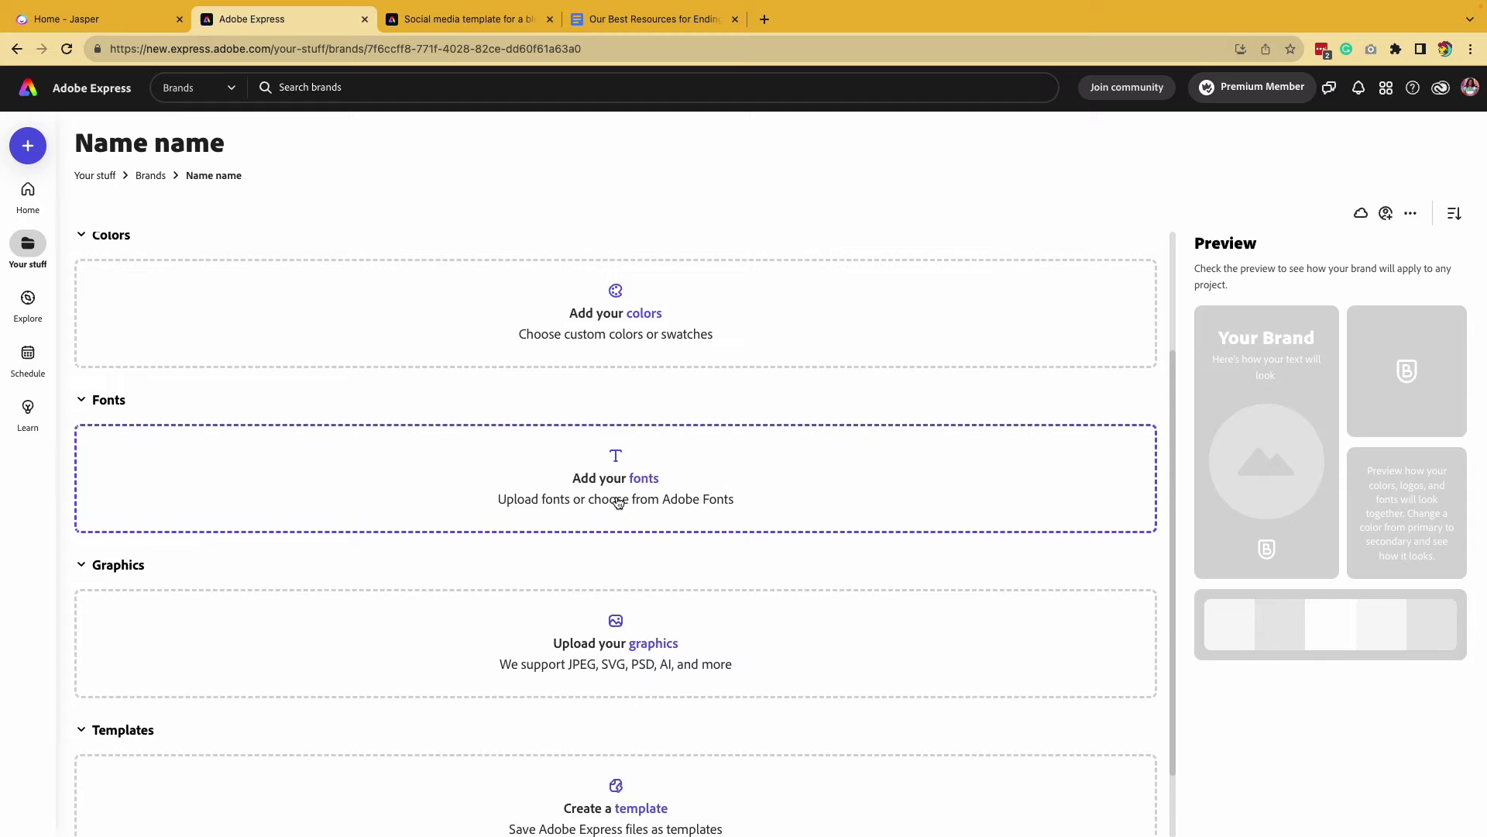
pyautogui.scroll(-1, 619, 501)
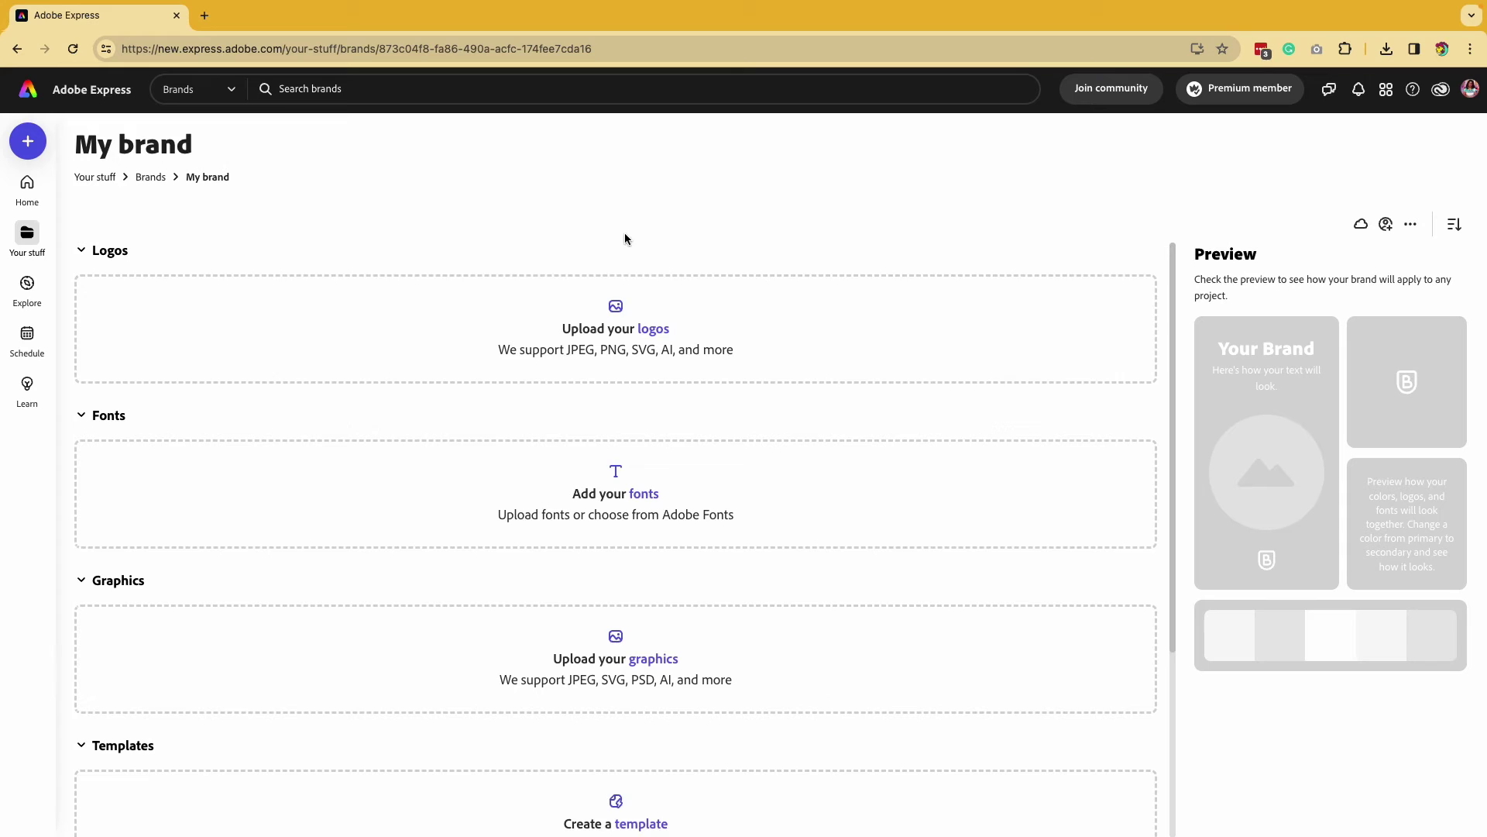
# - Upload the NCD face logo file into the My brand logos section
pyautogui.click(627, 325)
pyautogui.click(371, 275)
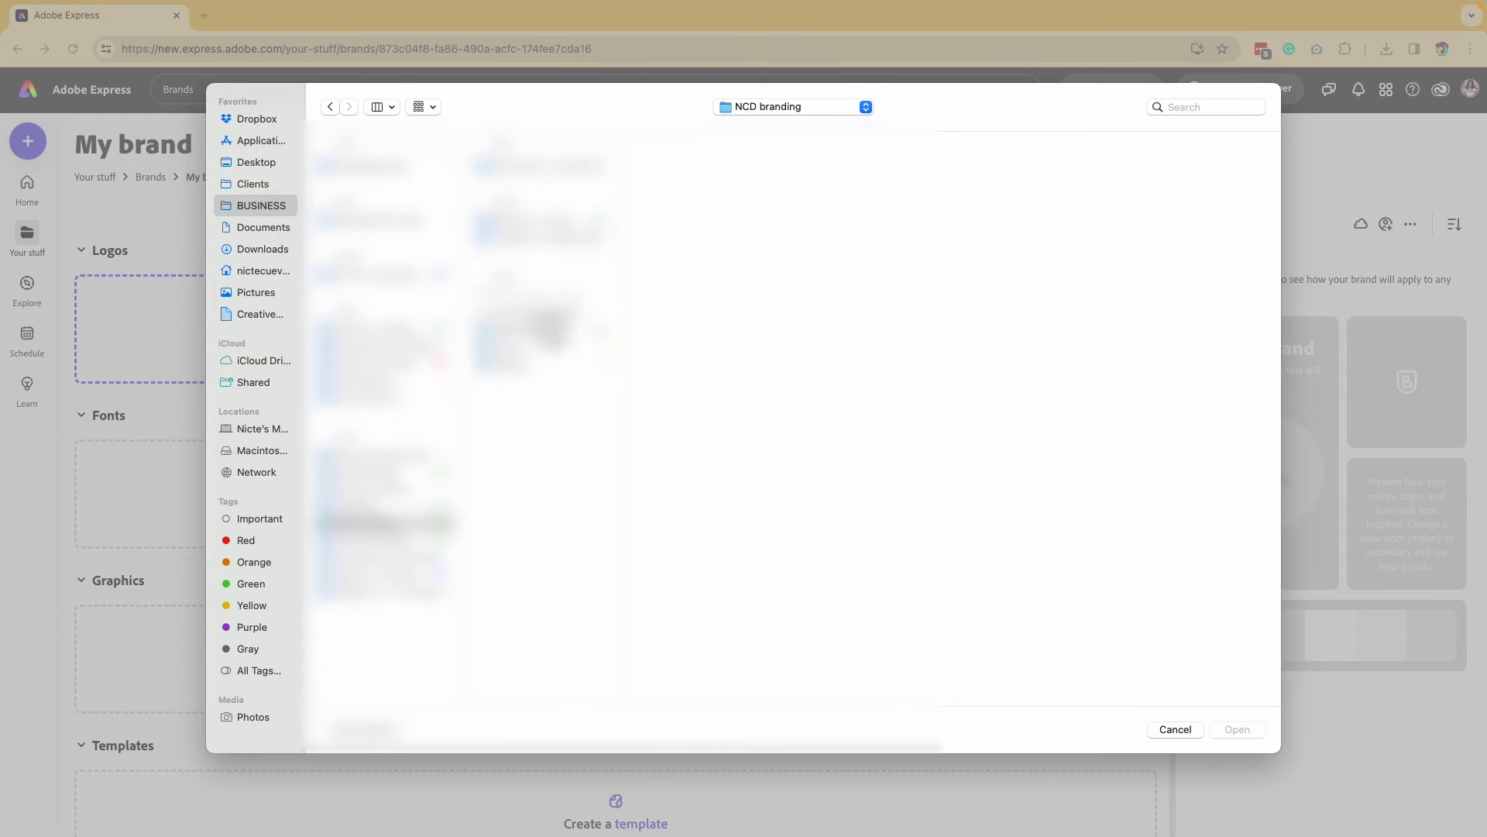
pyautogui.click(697, 528)
pyautogui.click(860, 336)
pyautogui.press('Return')
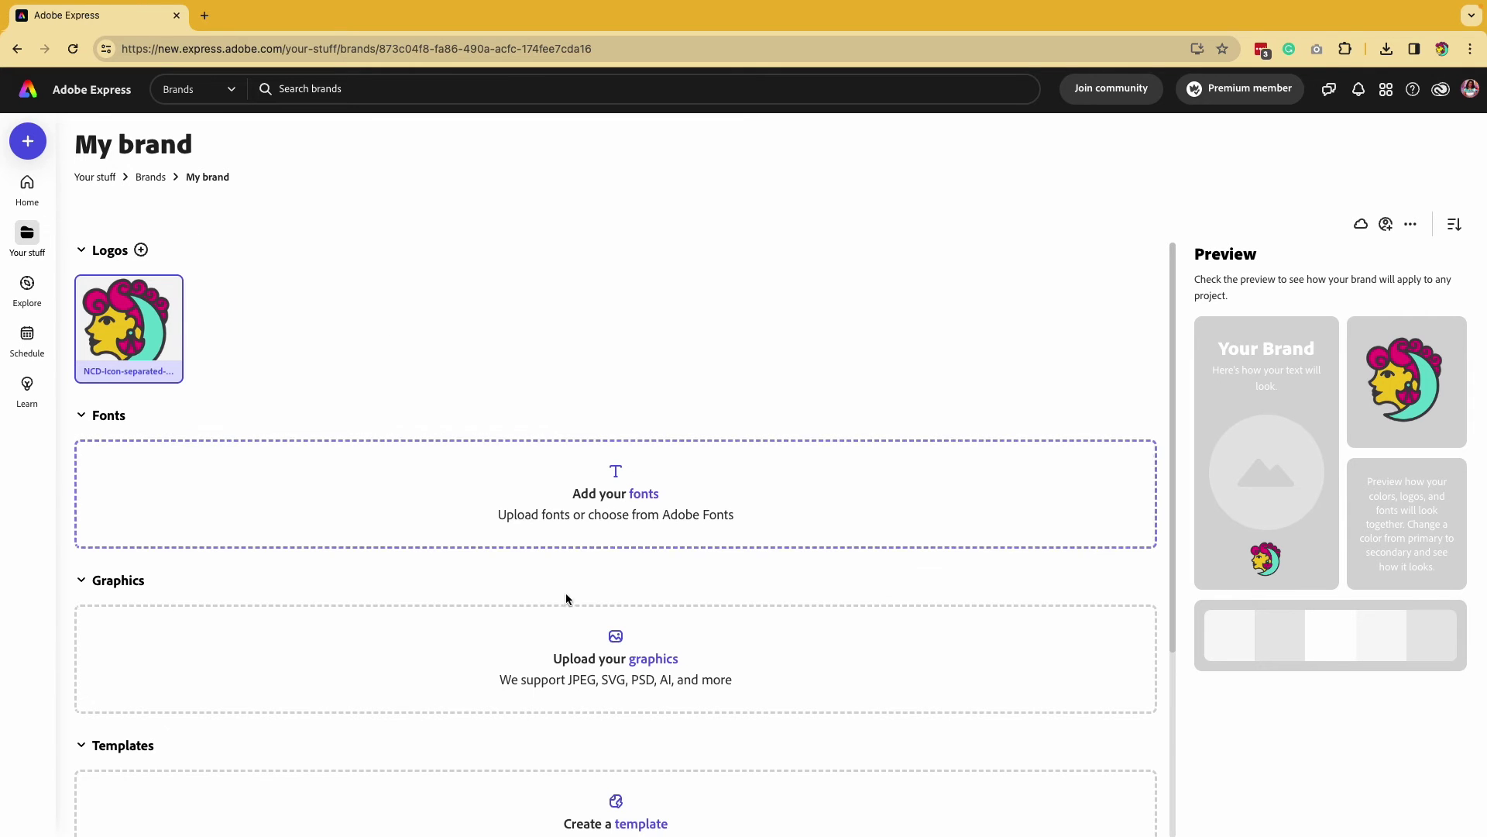
pyautogui.scroll(-3, 559, 664)
pyautogui.scroll(-2, 558, 663)
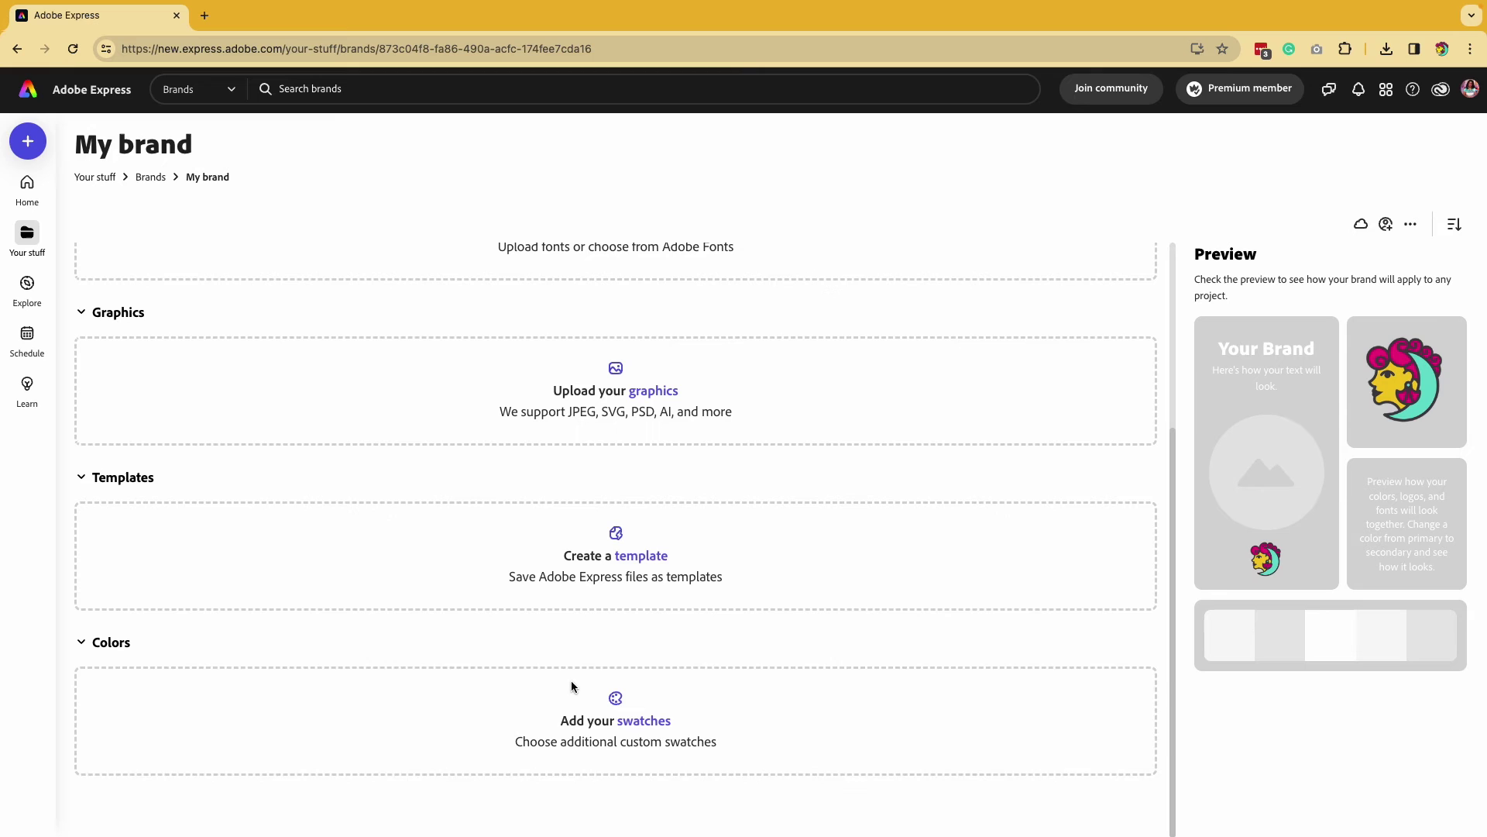
# - Start a custom brand color swatch and show its value in RGB instead of Hex
pyautogui.click(652, 734)
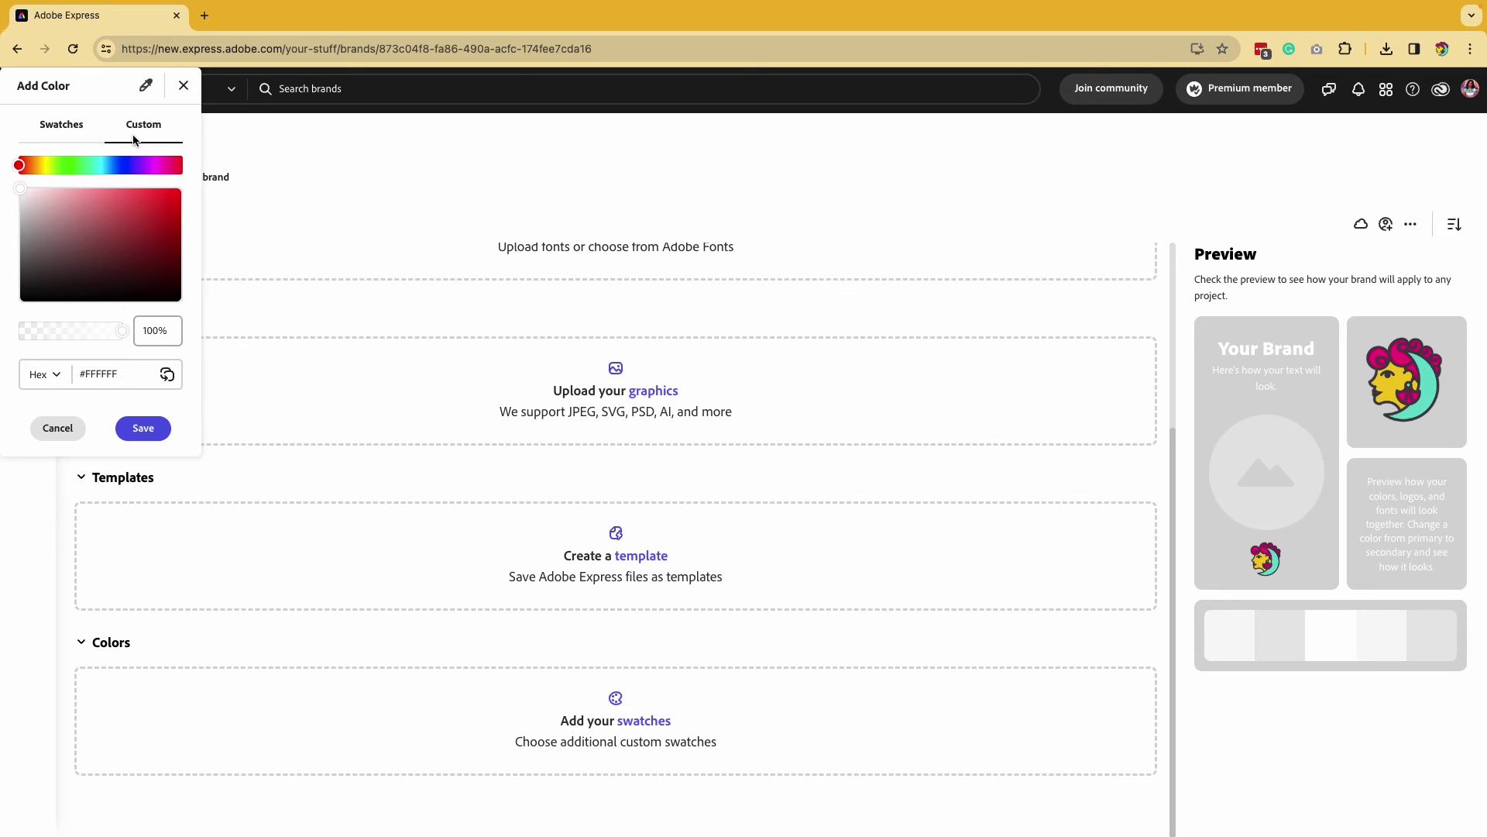
pyautogui.click(113, 375)
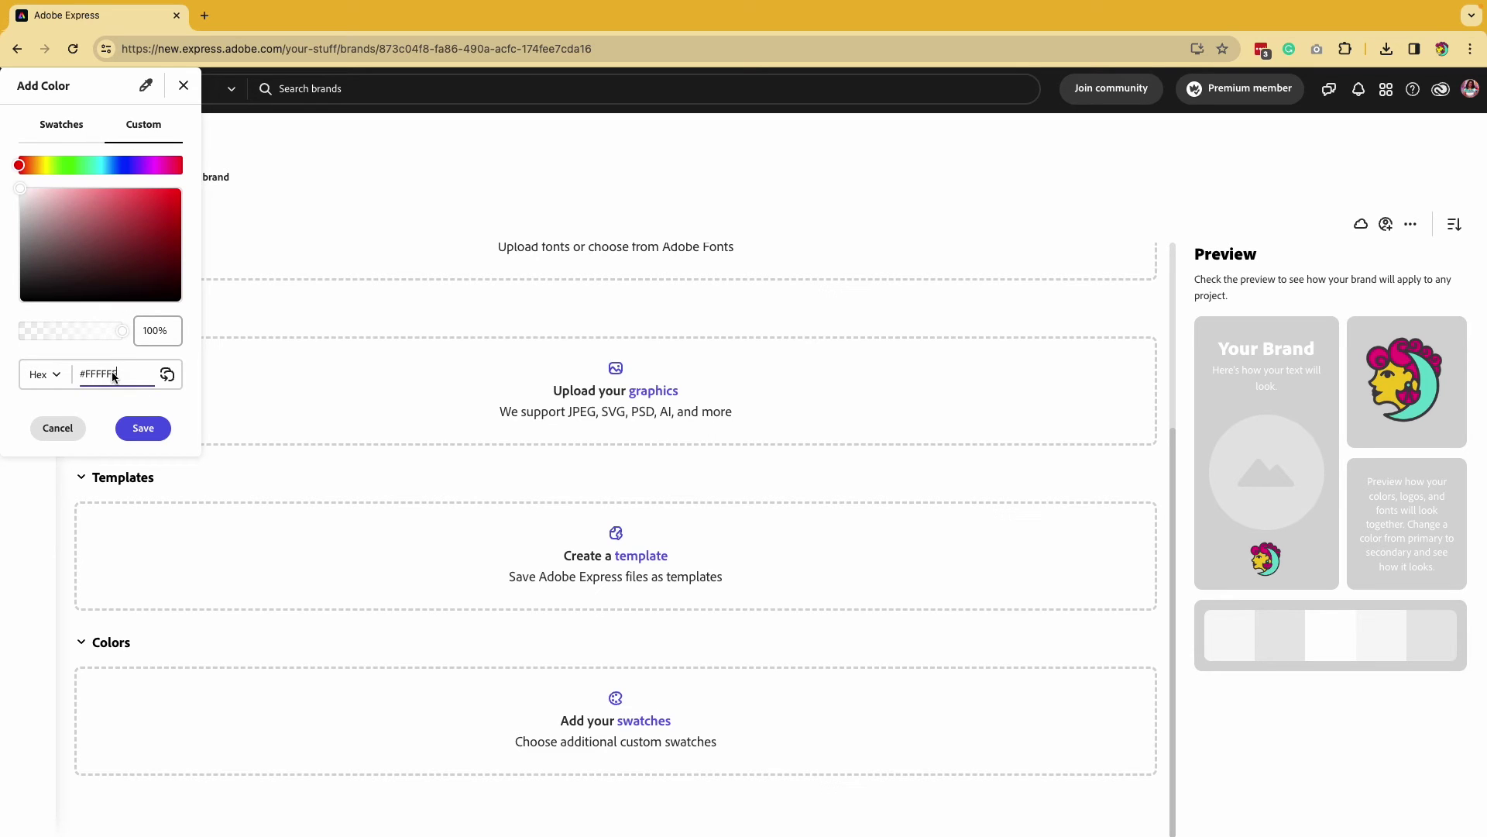
pyautogui.click(59, 373)
pyautogui.click(47, 432)
# - Eyedrop teal #67DDCE from the logo as the brand color and open its swatch options
pyautogui.click(146, 84)
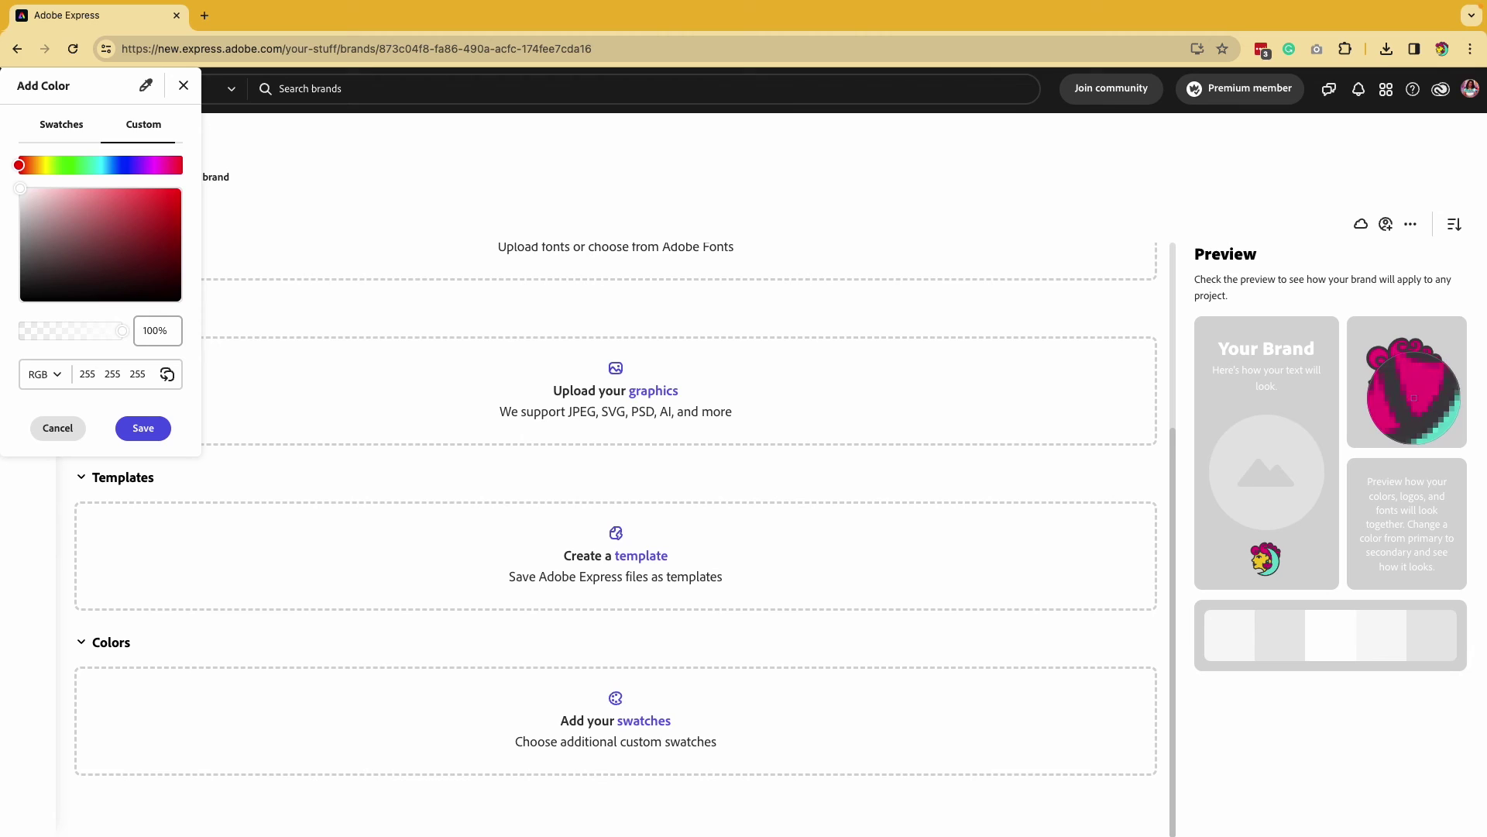
pyautogui.click(1425, 388)
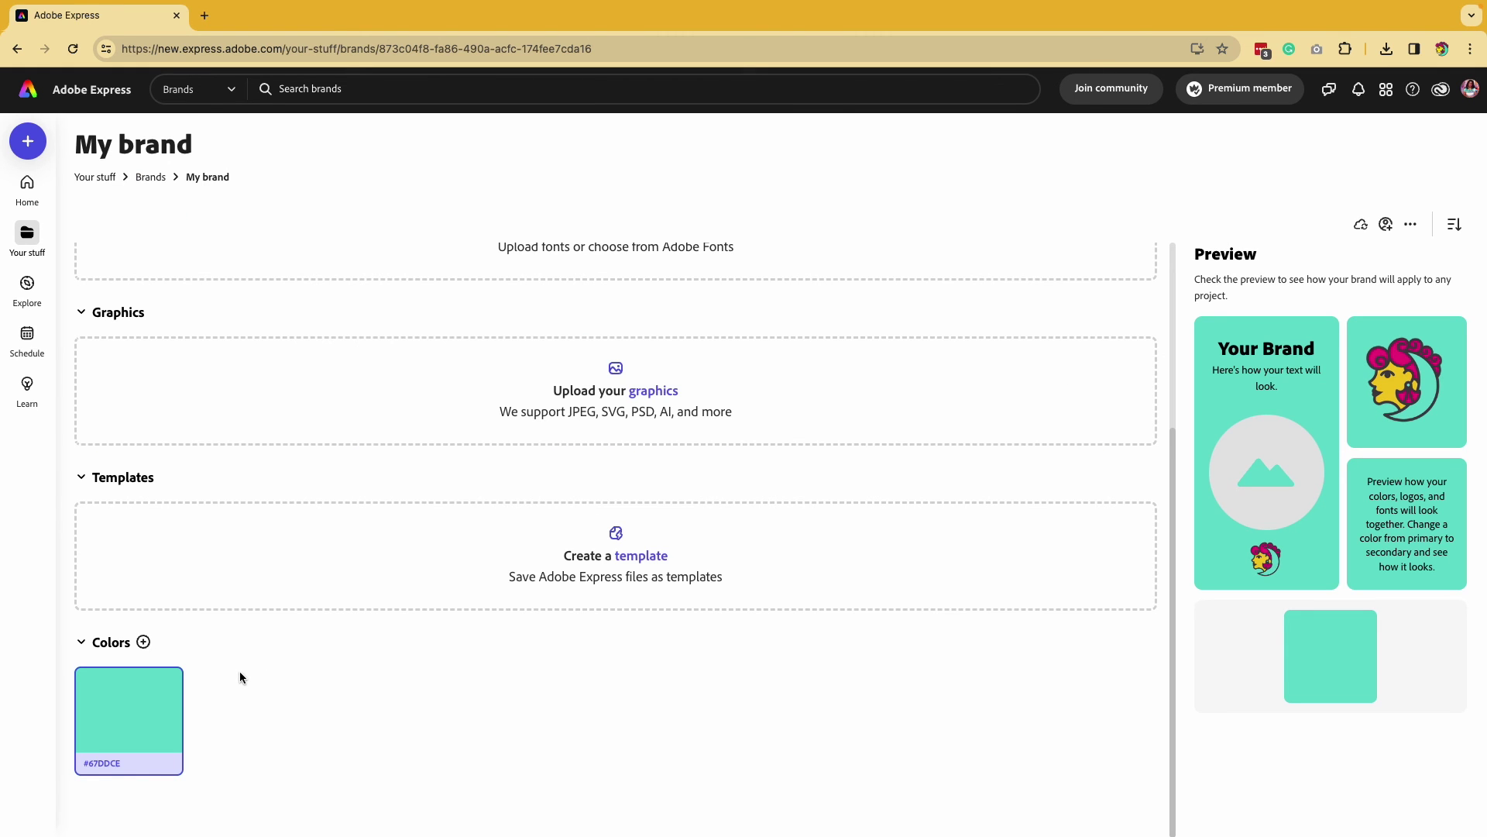
pyautogui.moveTo(127, 721)
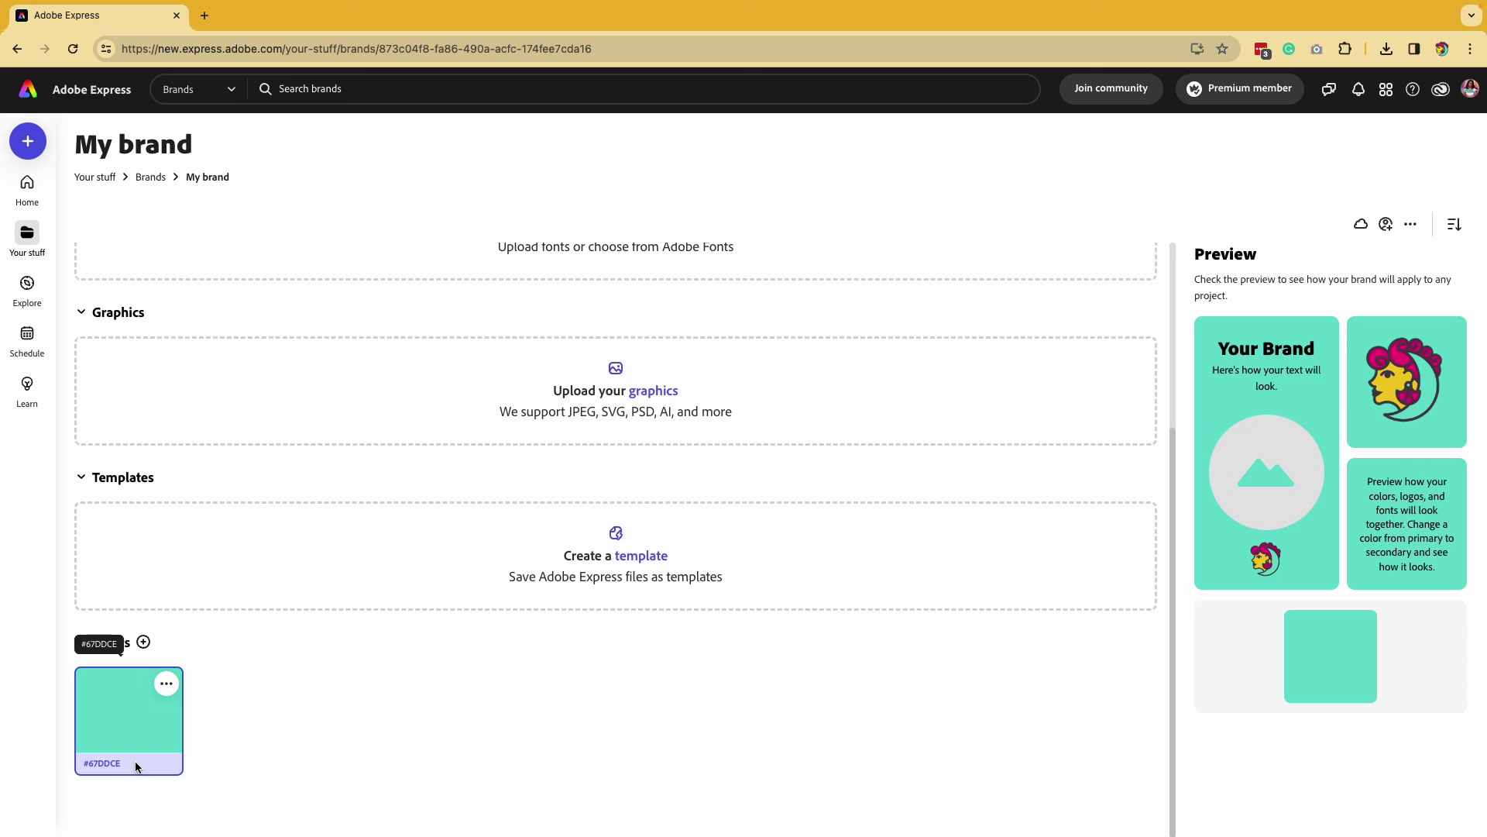
pyautogui.click(166, 684)
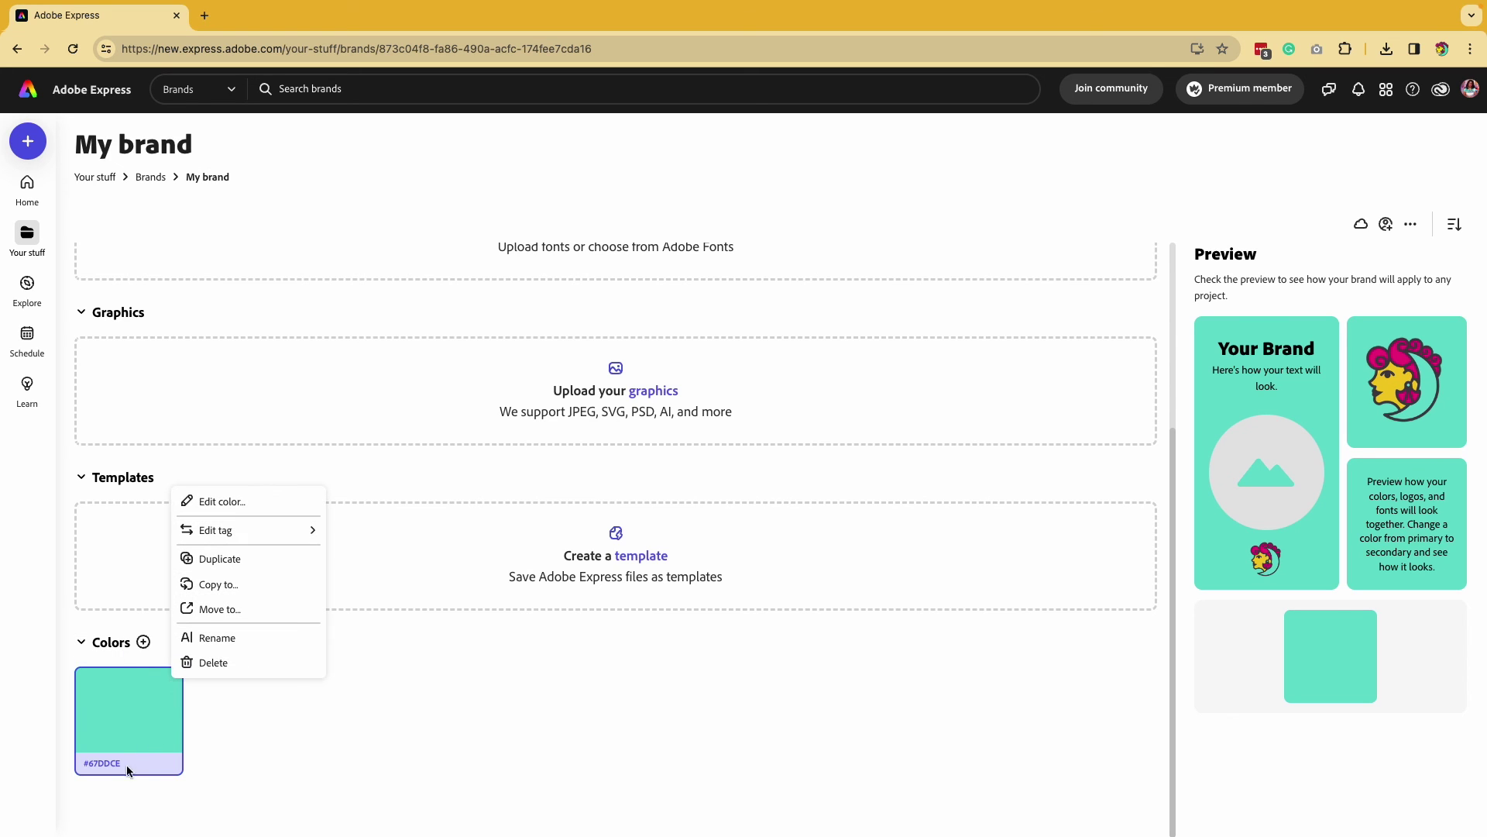